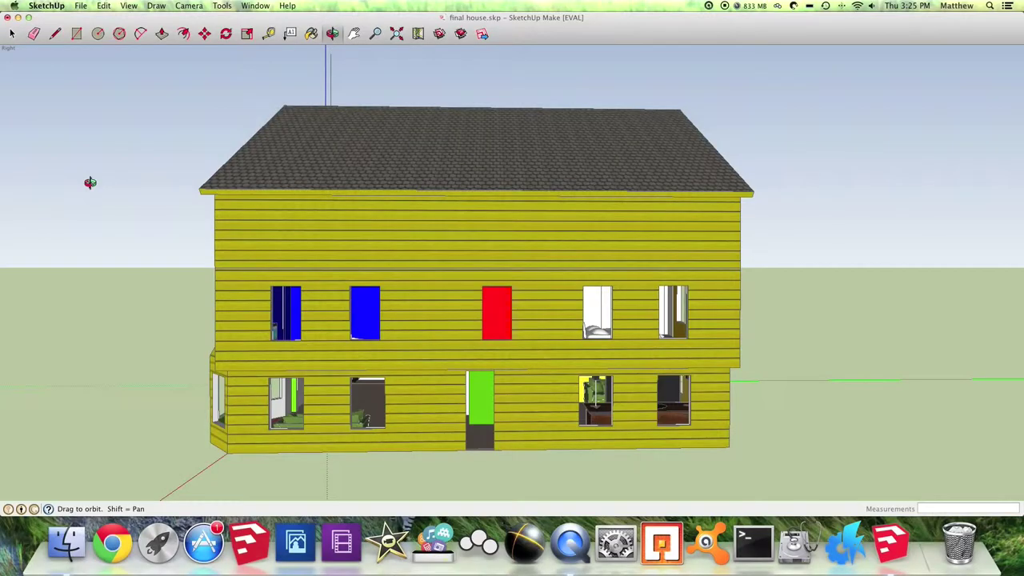
# - Place a section plane on the roof of the house
pyautogui.click(128, 5)
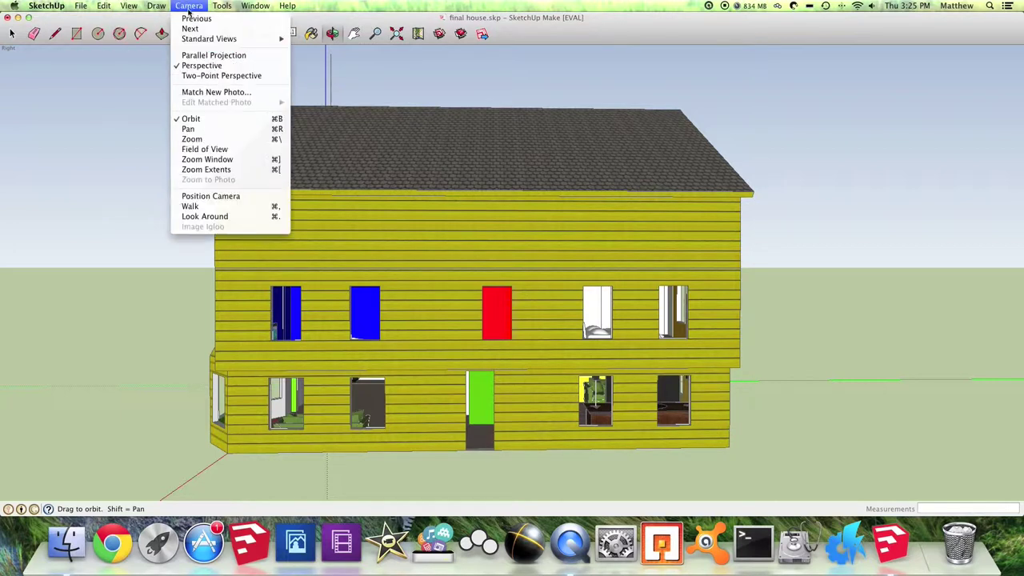
pyautogui.moveTo(212, 7)
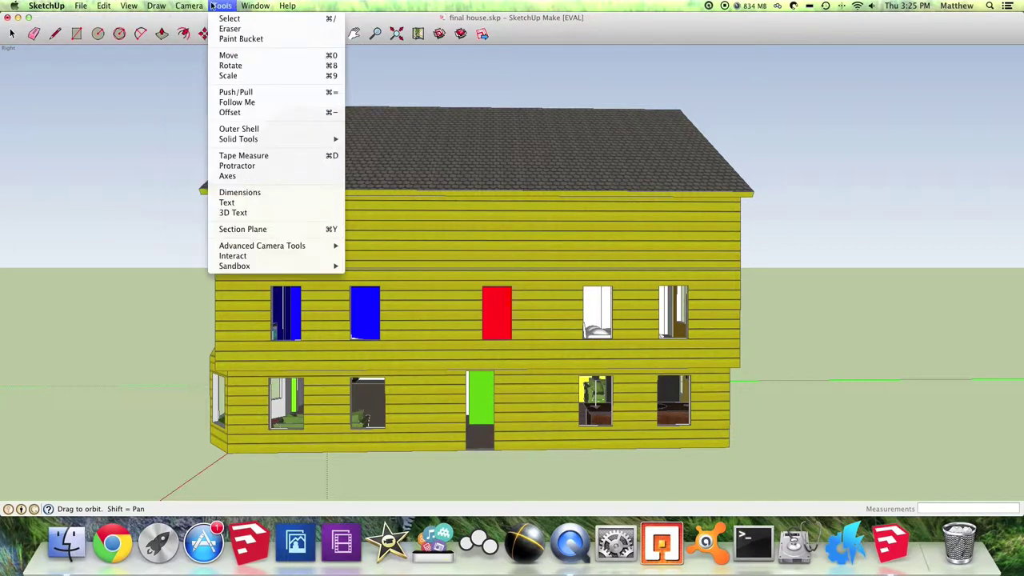
pyautogui.click(259, 229)
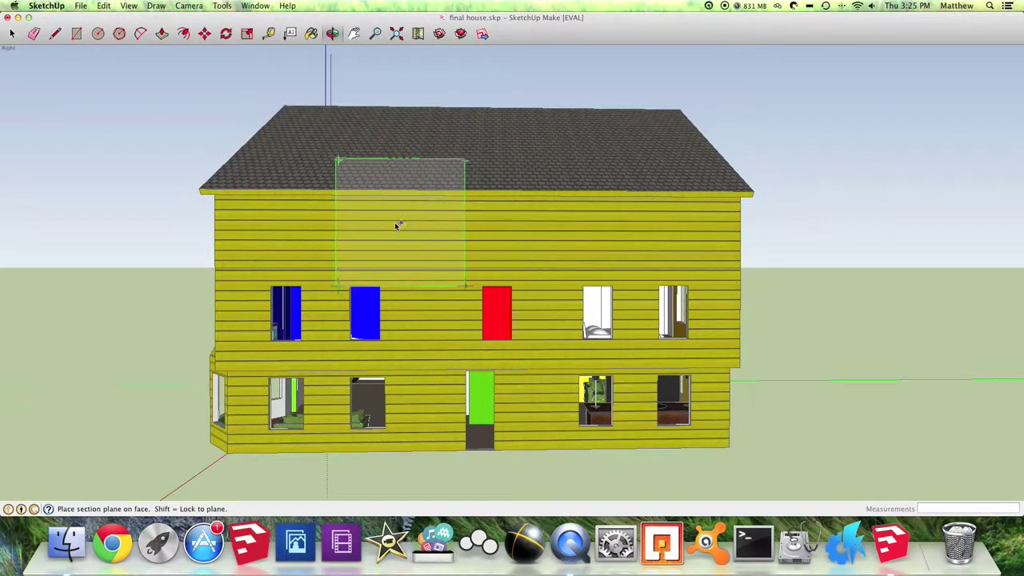
pyautogui.click(370, 173)
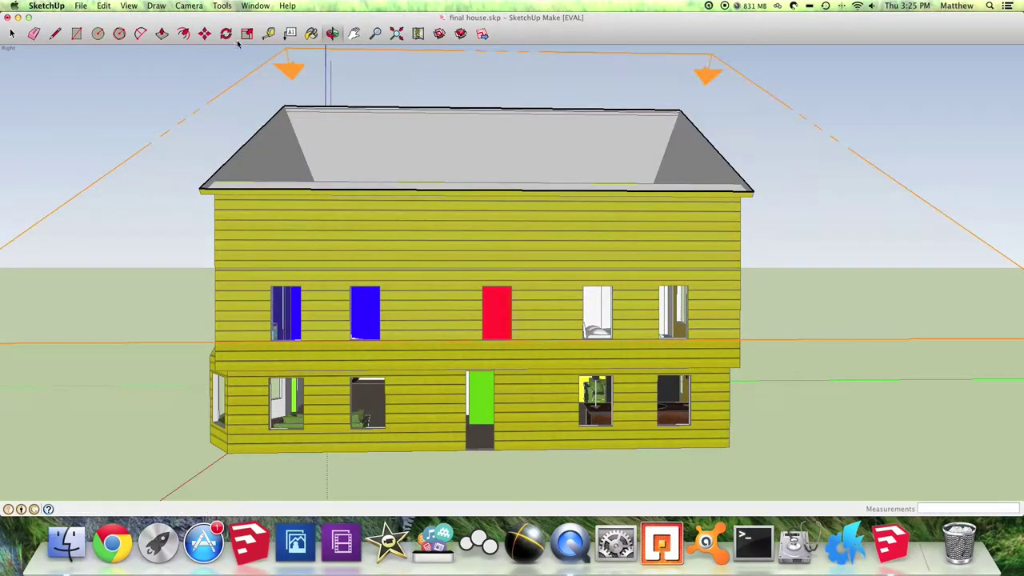
# - Move the section plane down so it cuts the house at upper-floor level
pyautogui.click(204, 34)
pyautogui.click(155, 176)
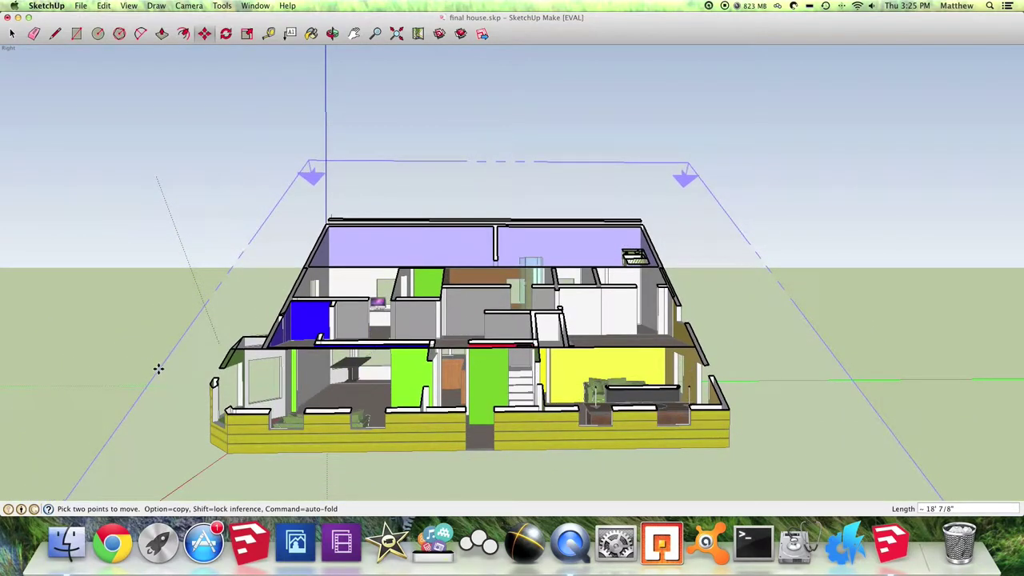
pyautogui.click(158, 365)
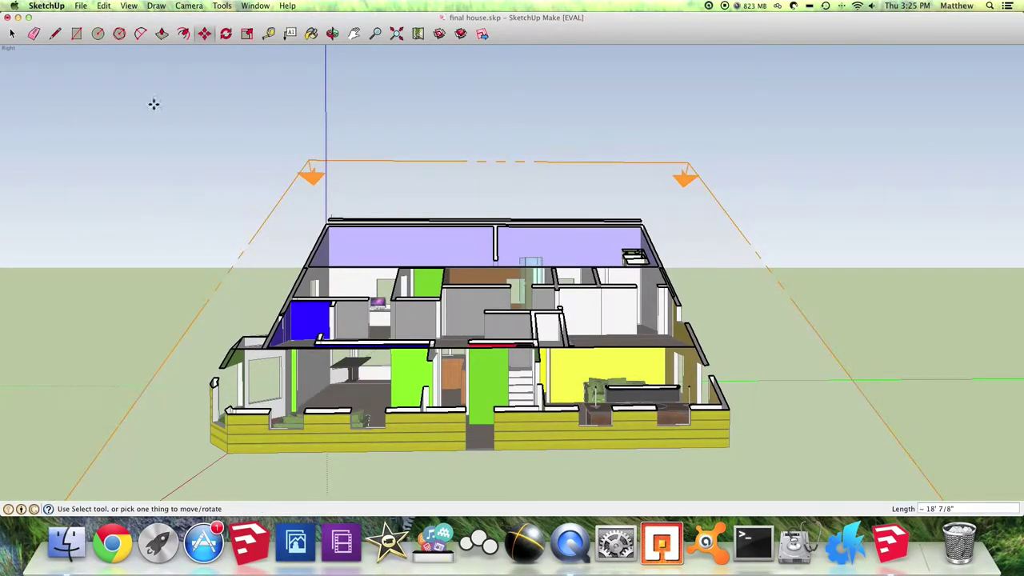
# - Add the horizontal cutaway as Scene 1, saving its style changes as a new style
pyautogui.click(130, 6)
pyautogui.moveTo(165, 168)
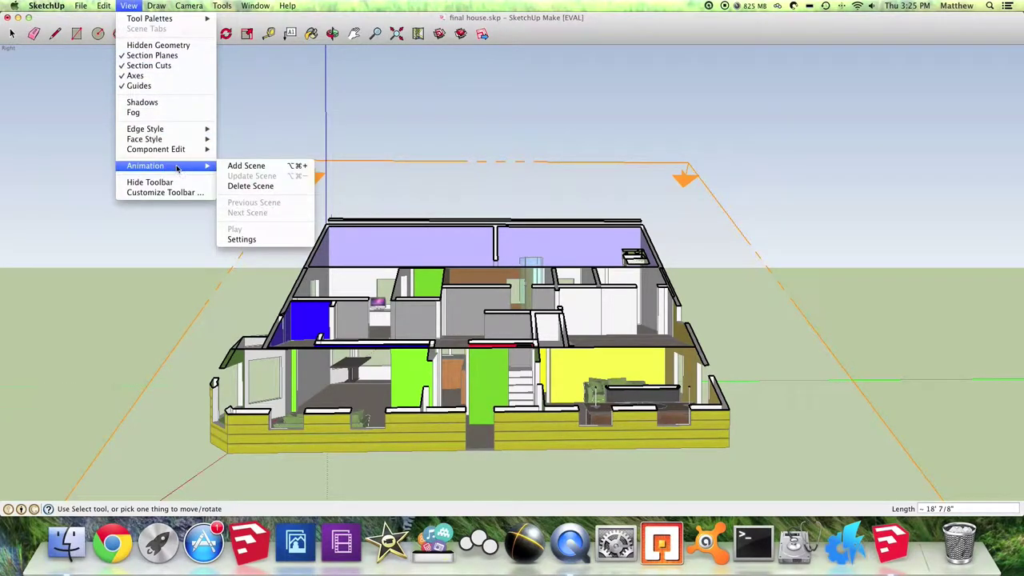
pyautogui.click(234, 166)
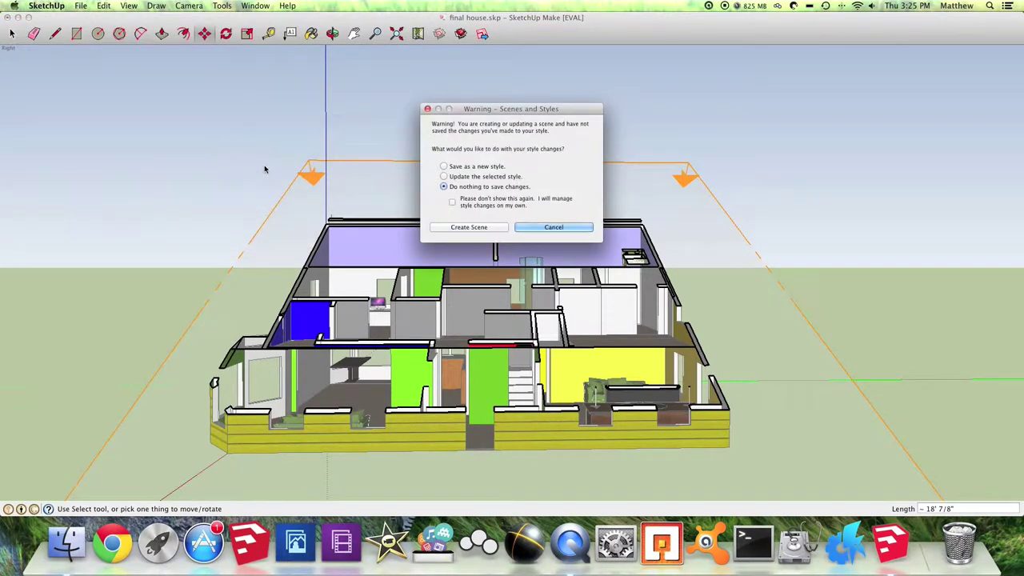
pyautogui.click(443, 167)
pyautogui.click(472, 227)
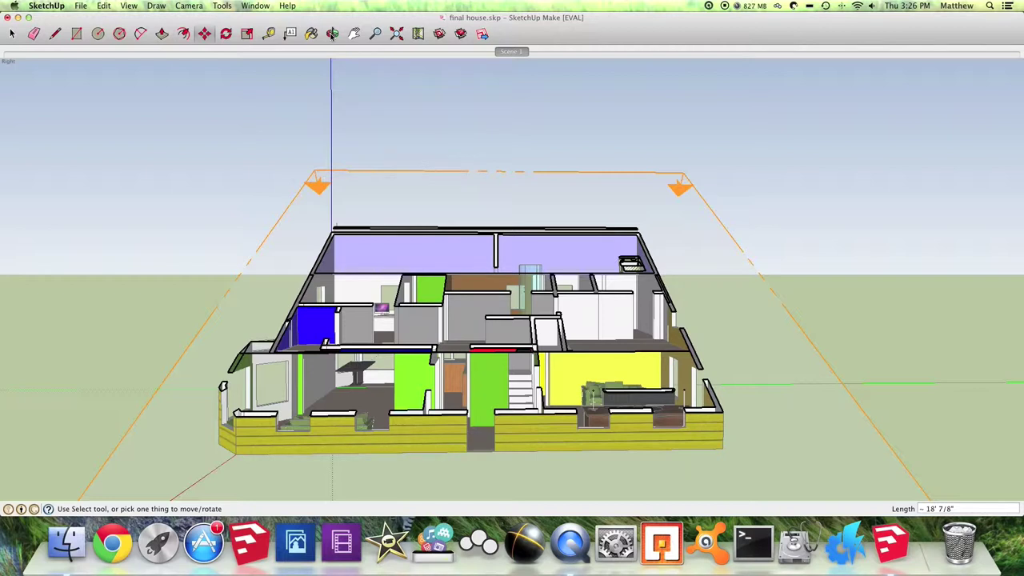
# - Orbit to the yellow side wall and place a section plane on it
pyautogui.click(332, 33)
pyautogui.moveTo(400, 112); pyautogui.dragTo(448, 144)
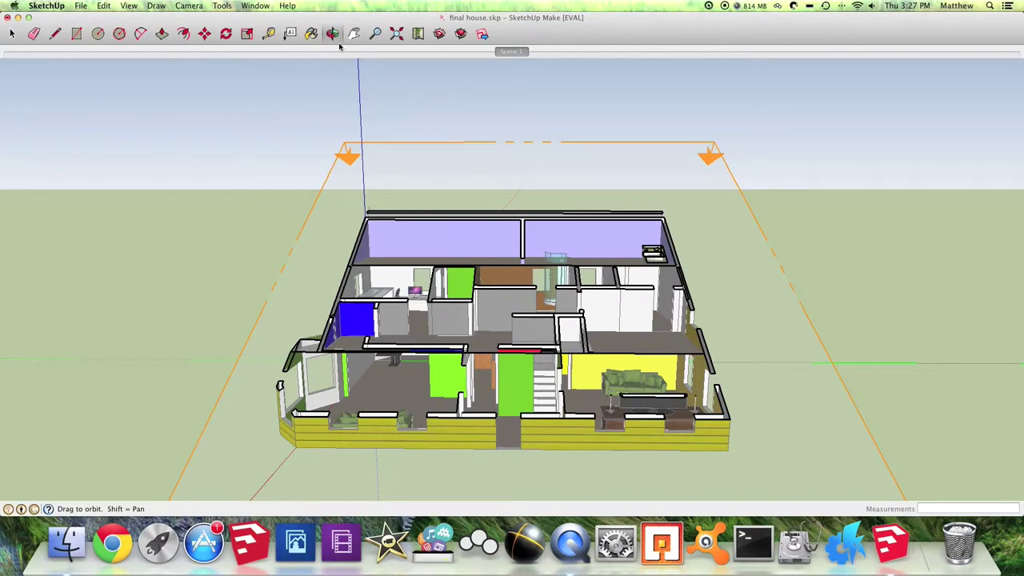
pyautogui.moveTo(836, 242); pyautogui.dragTo(608, 287)
pyautogui.moveTo(513, 241); pyautogui.dragTo(395, 191)
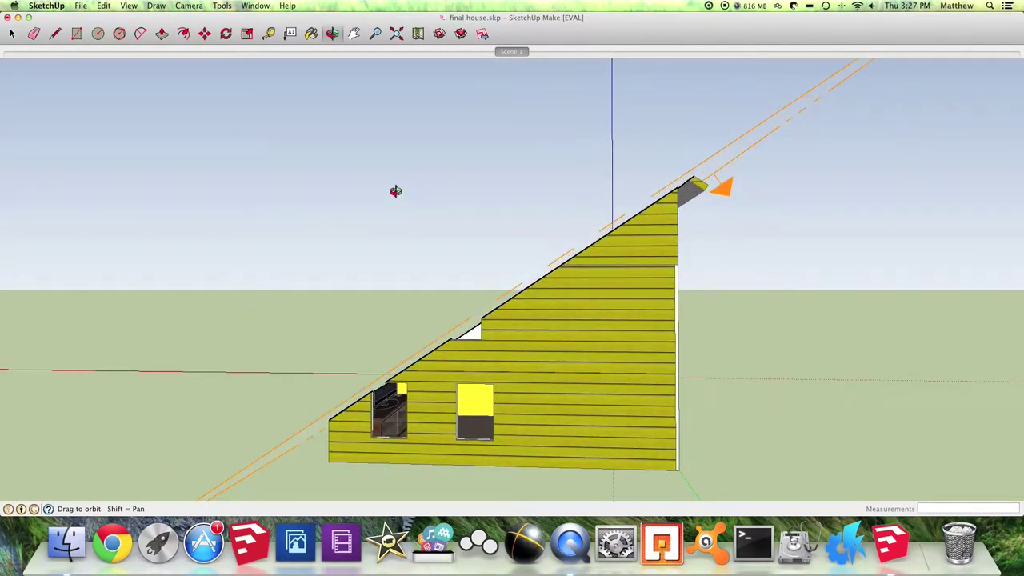
pyautogui.click(223, 5)
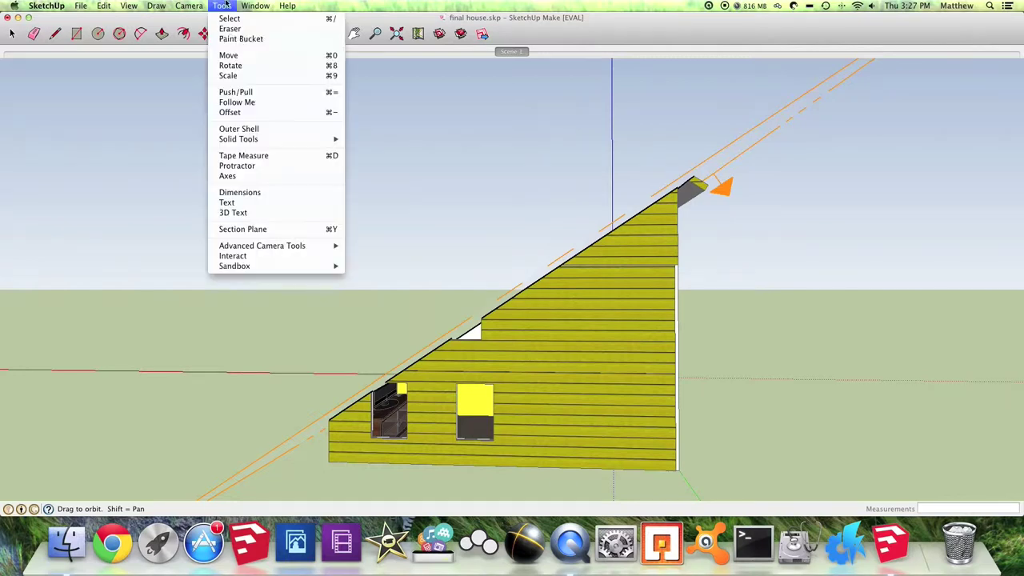
pyautogui.click(292, 230)
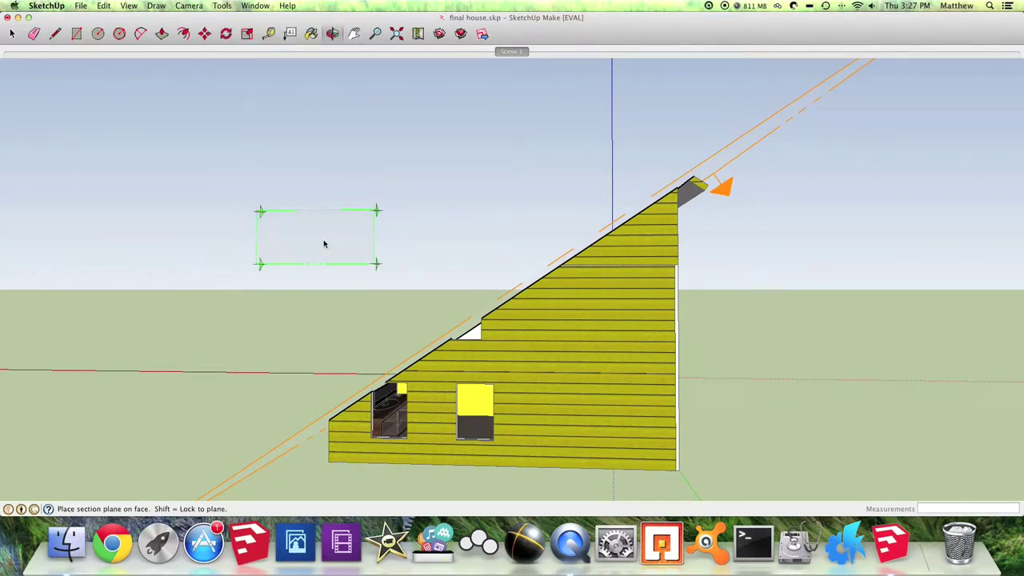
pyautogui.click(530, 339)
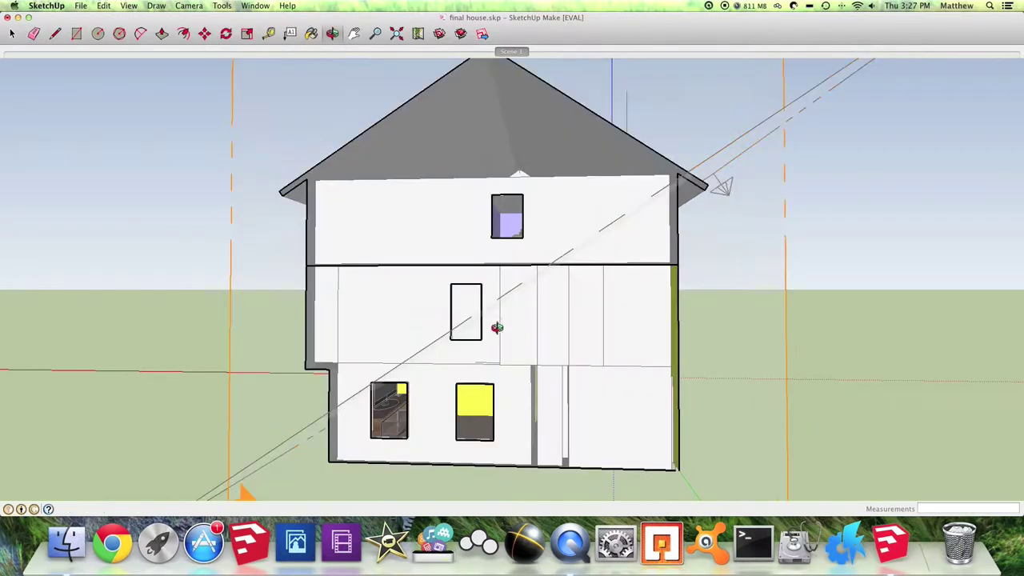
# - Move the side section plane so it cuts through the rooms and furniture
pyautogui.click(12, 33)
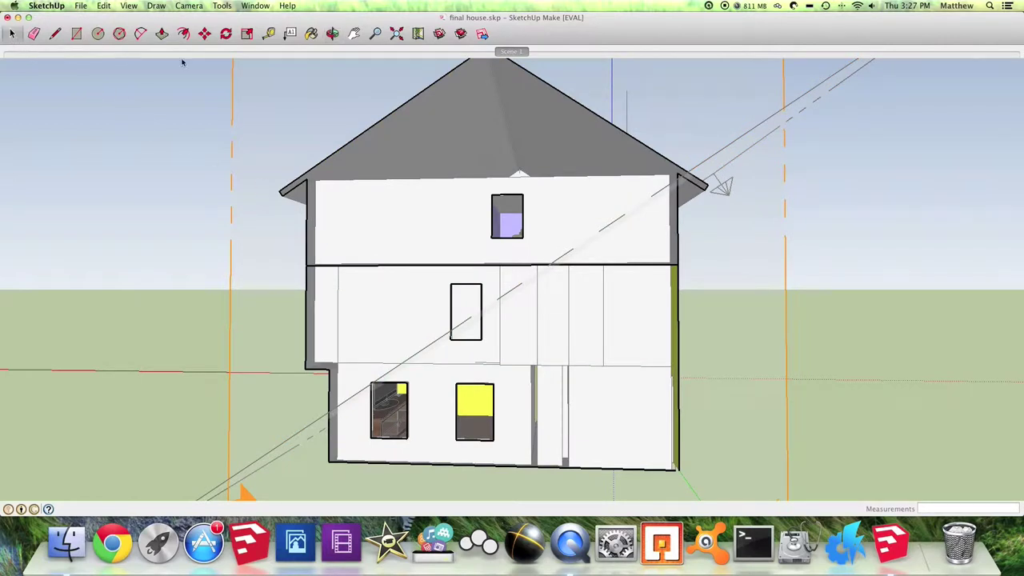
pyautogui.click(246, 85)
pyautogui.click(204, 34)
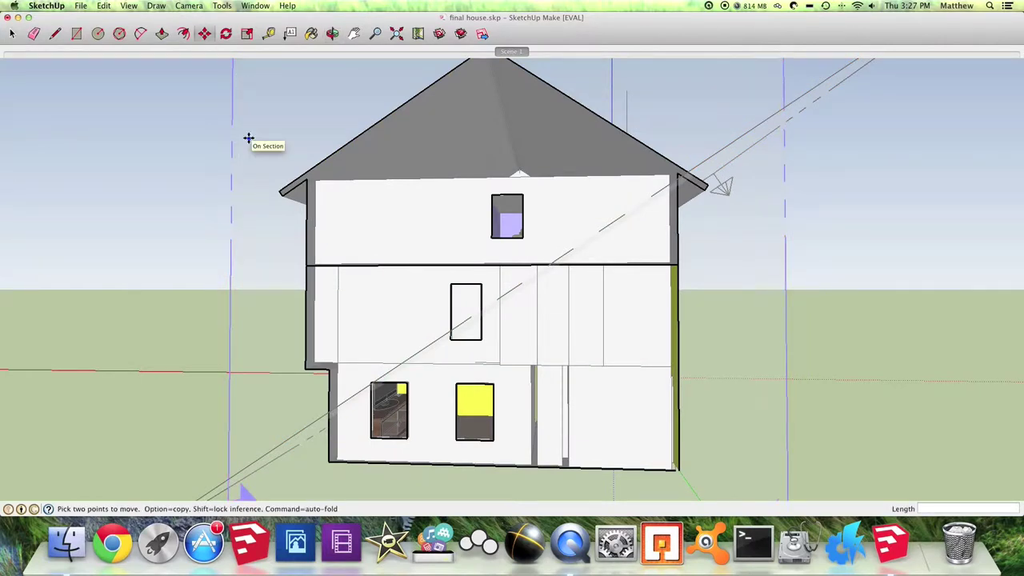
pyautogui.click(263, 142)
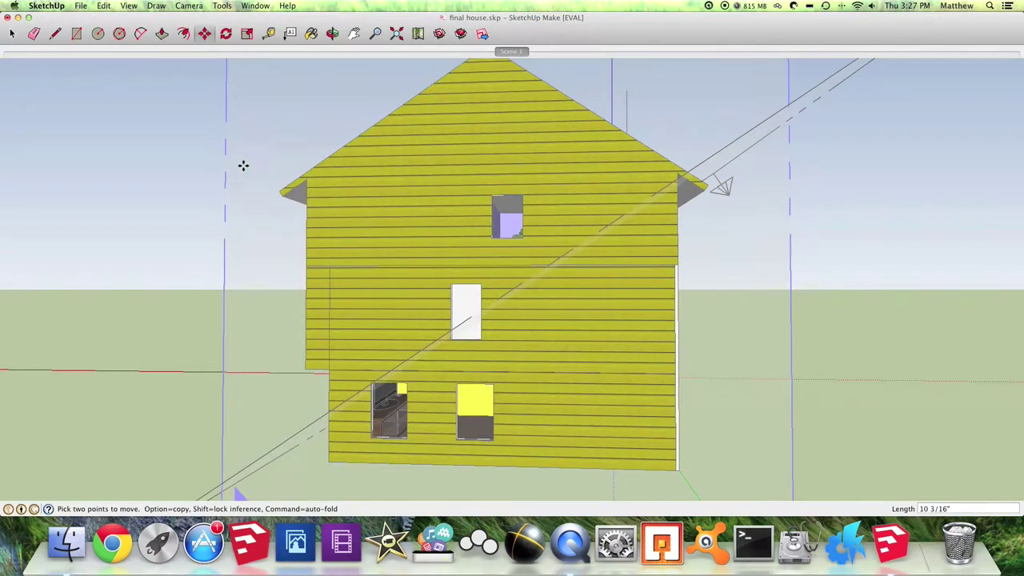
pyautogui.click(312, 108)
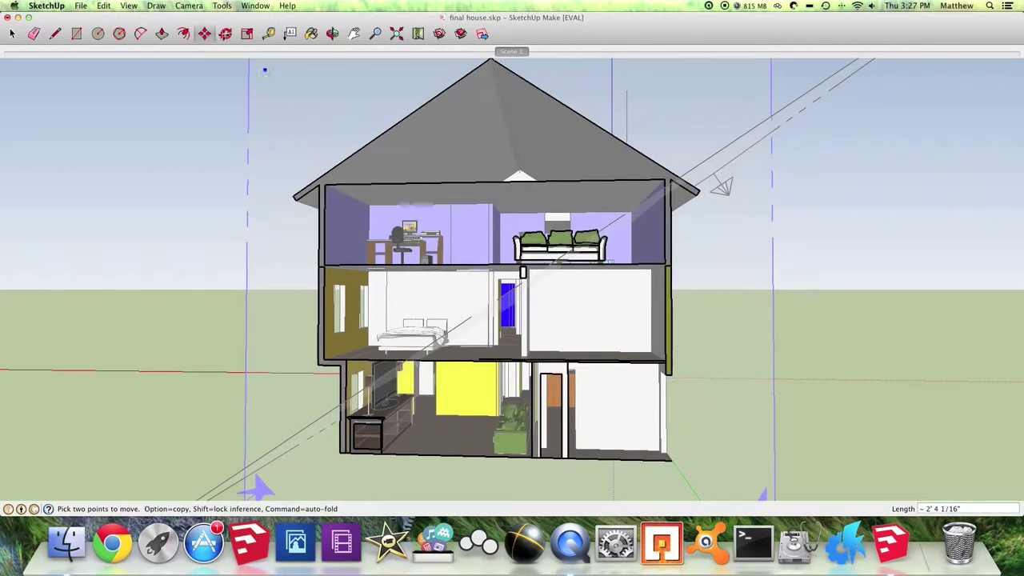
# - Save the side cutaway as Scene 2, then return to the Scene 1 view
pyautogui.click(131, 5)
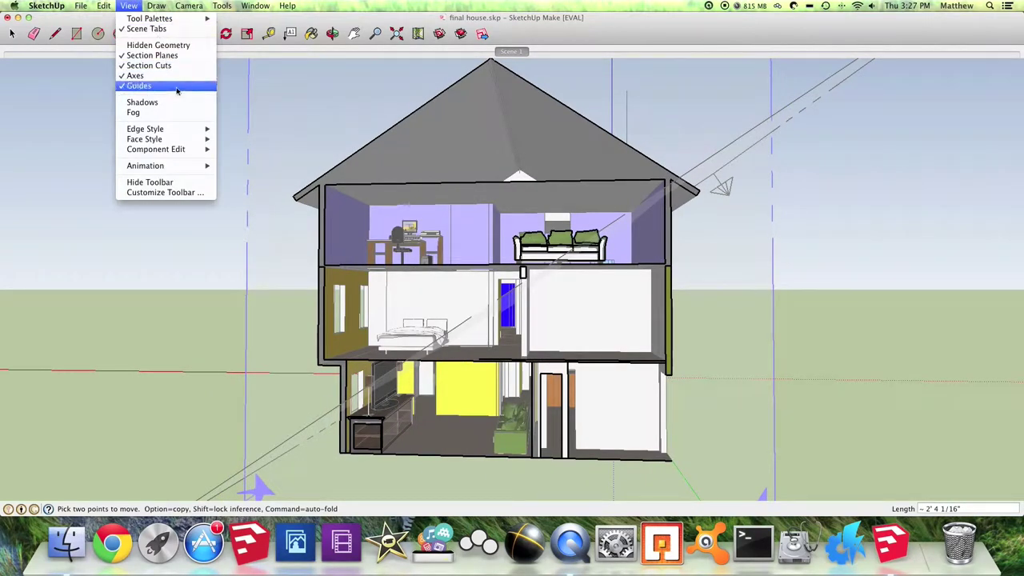
pyautogui.moveTo(209, 165)
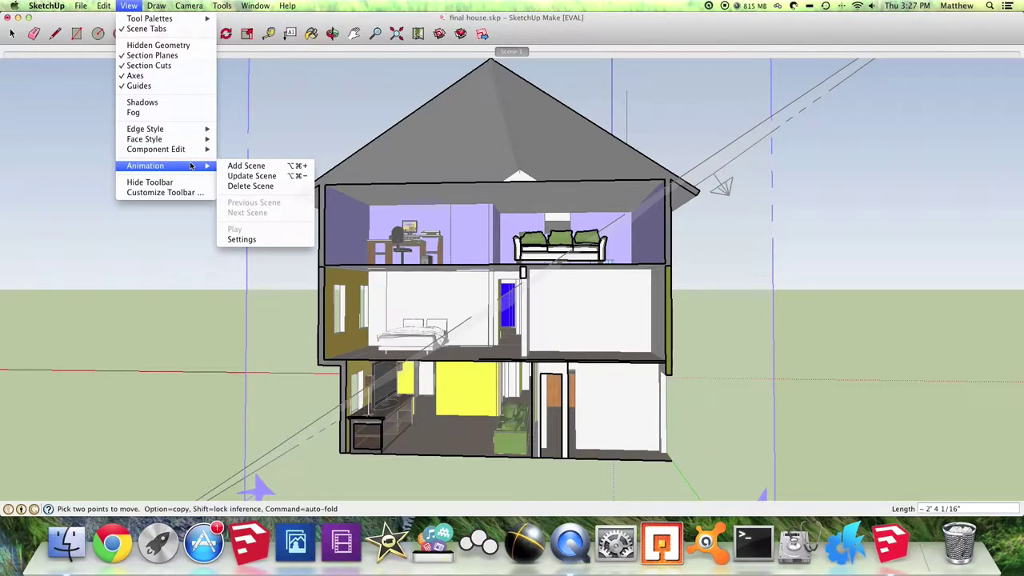
pyautogui.click(232, 164)
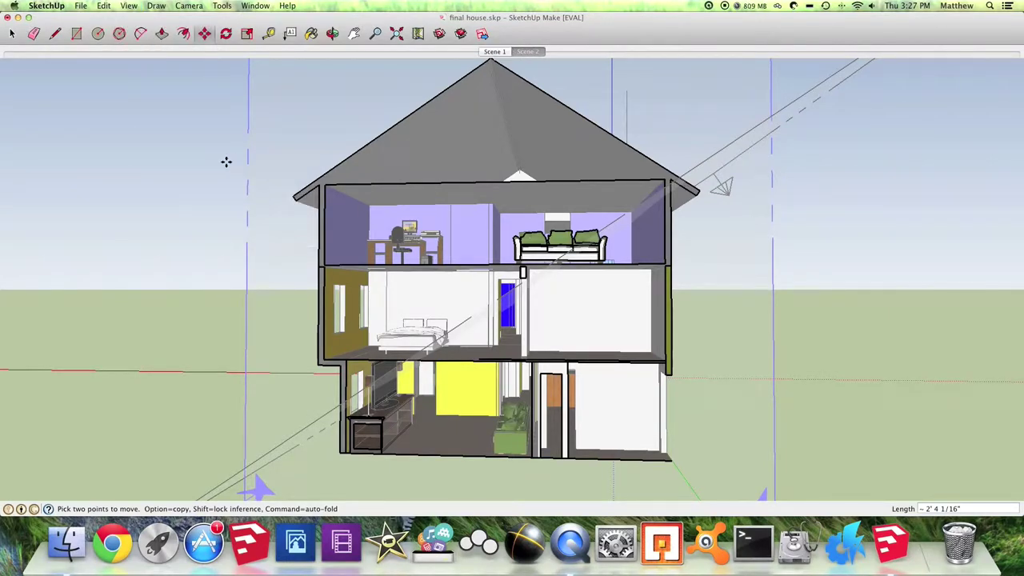
pyautogui.click(494, 51)
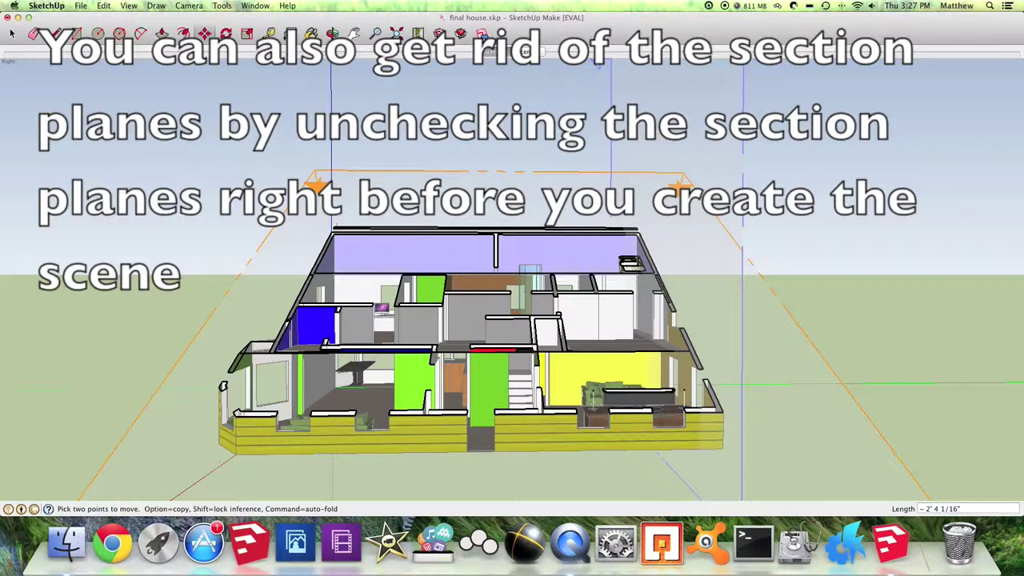
# - Hide section planes and update Scene 1 with its style saved as new, then switch scenes
pyautogui.click(134, 6)
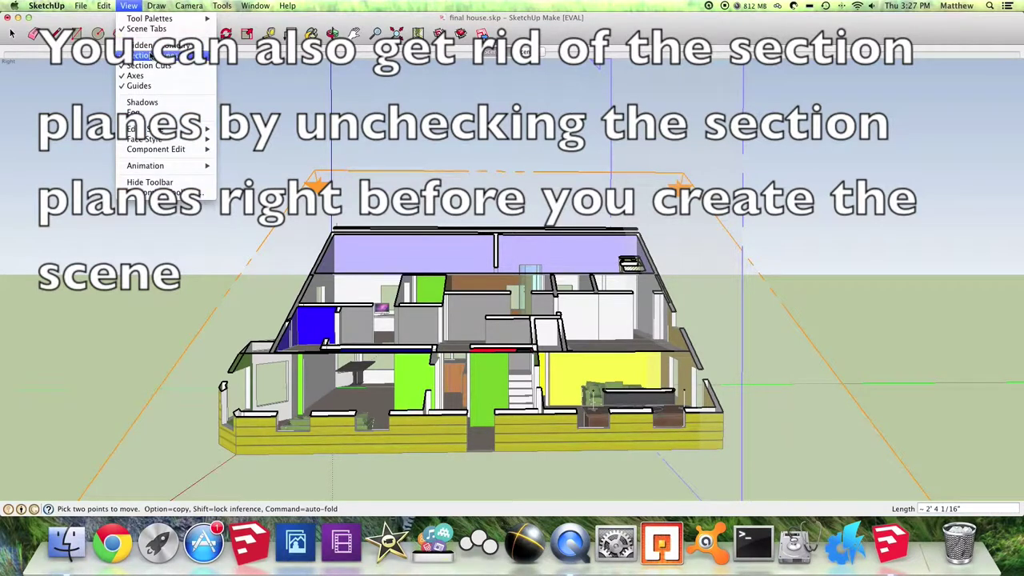
pyautogui.click(150, 56)
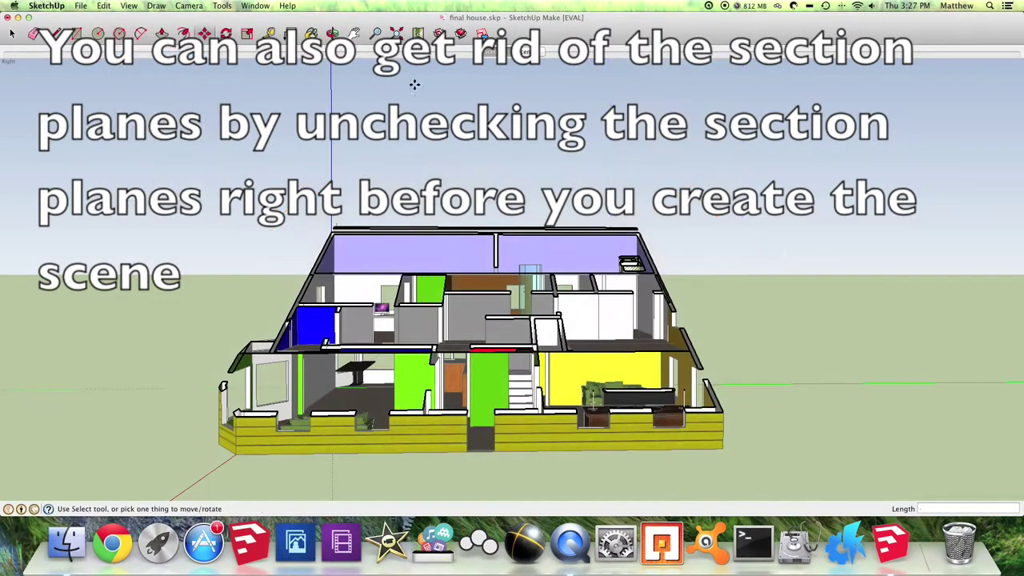
pyautogui.rightClick(524, 52)
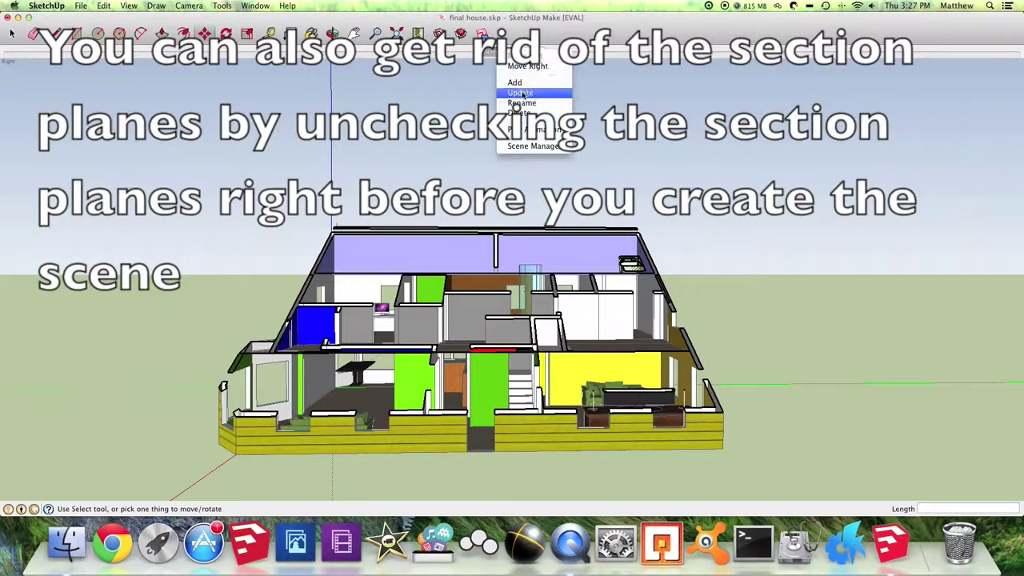
pyautogui.click(520, 93)
pyautogui.click(444, 165)
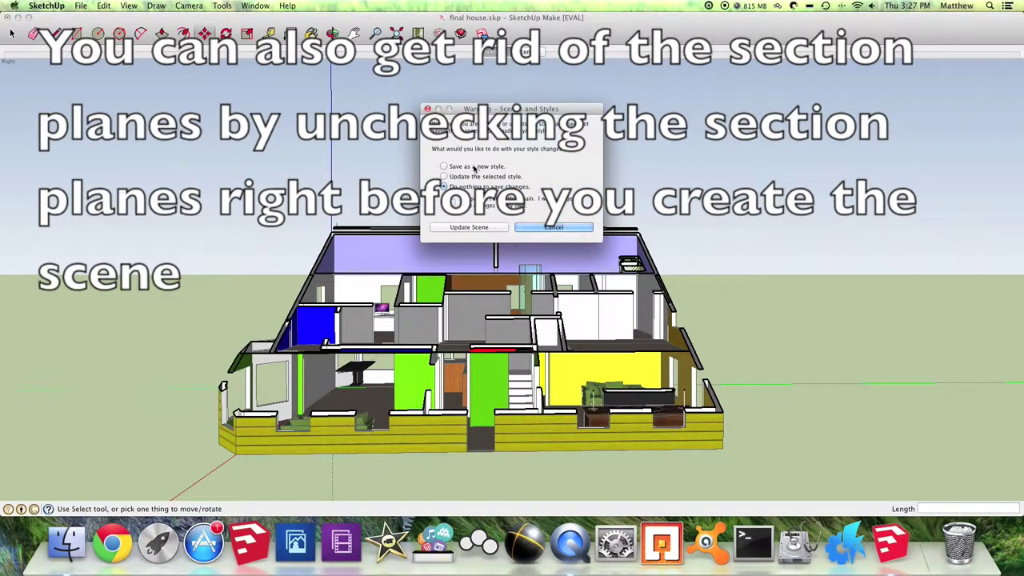
pyautogui.click(494, 228)
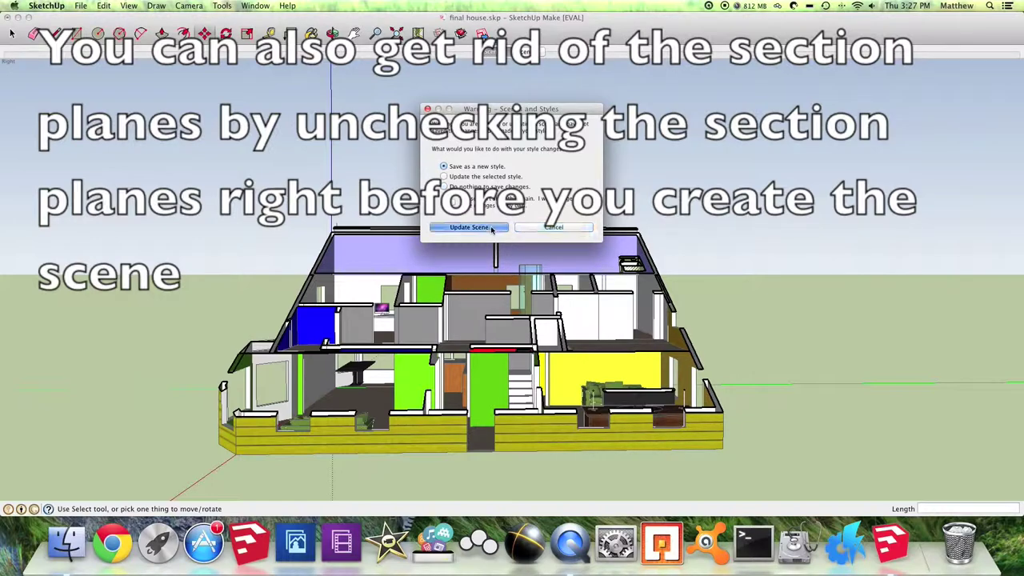
pyautogui.click(493, 51)
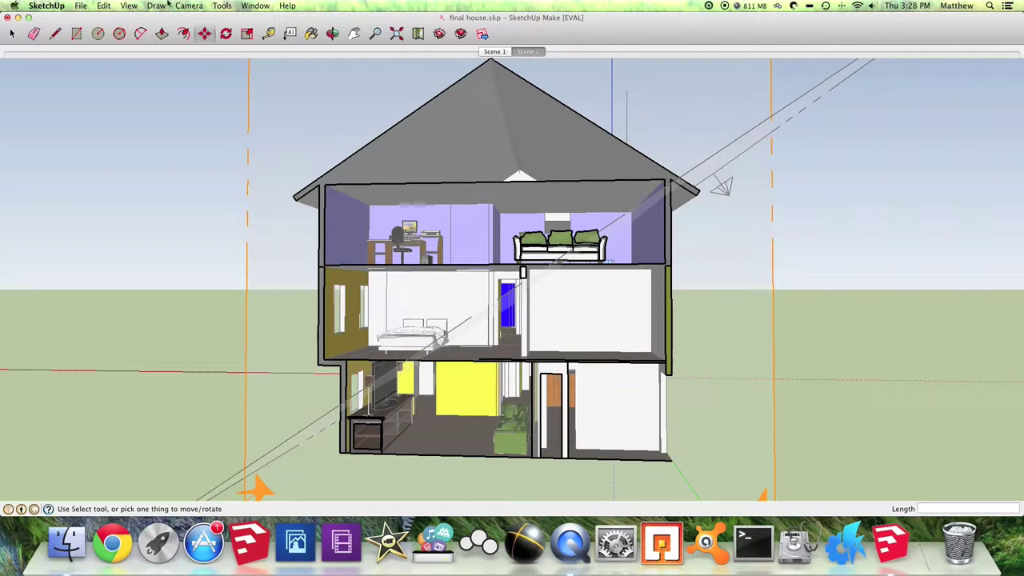
# - Hide section planes and update Scene 2, saving the style changes as a new style
pyautogui.click(129, 6)
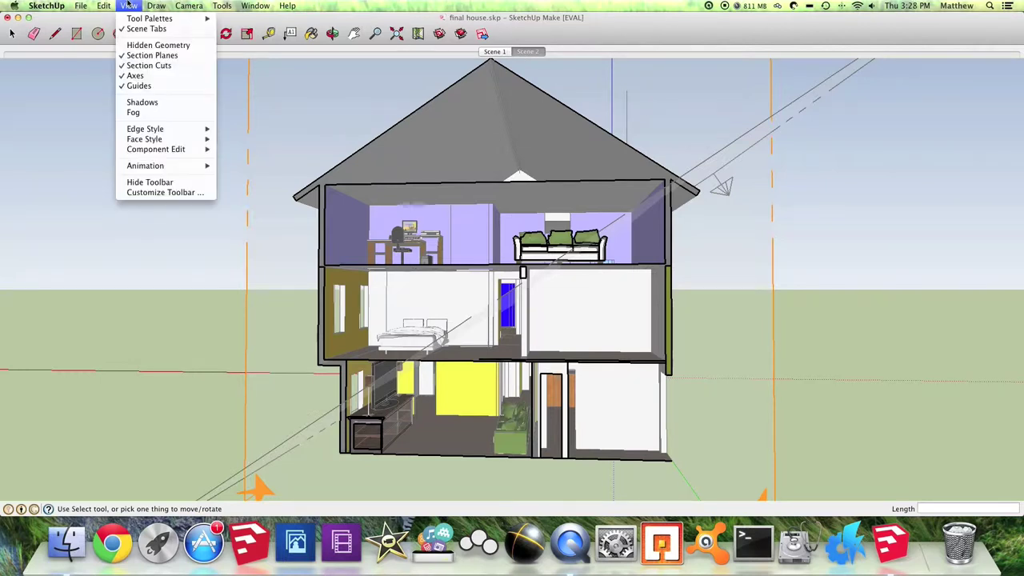
pyautogui.click(149, 56)
pyautogui.rightClick(529, 53)
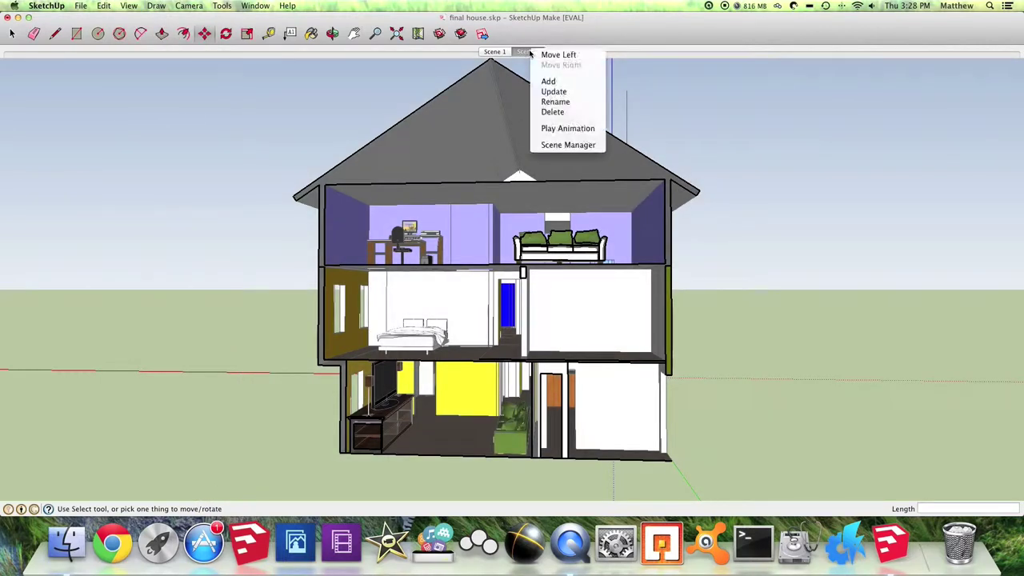
pyautogui.click(547, 92)
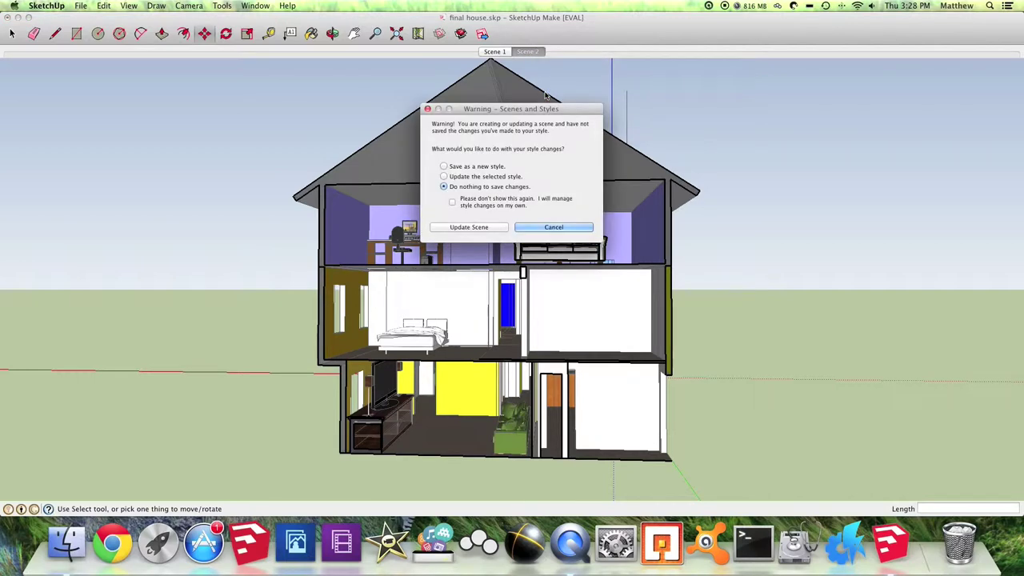
pyautogui.click(492, 166)
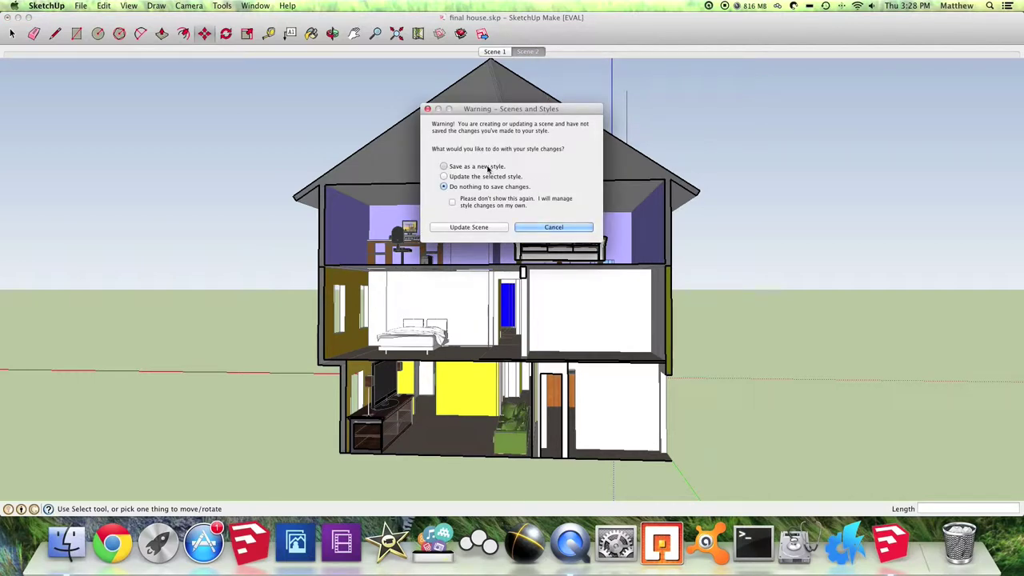
pyautogui.click(468, 229)
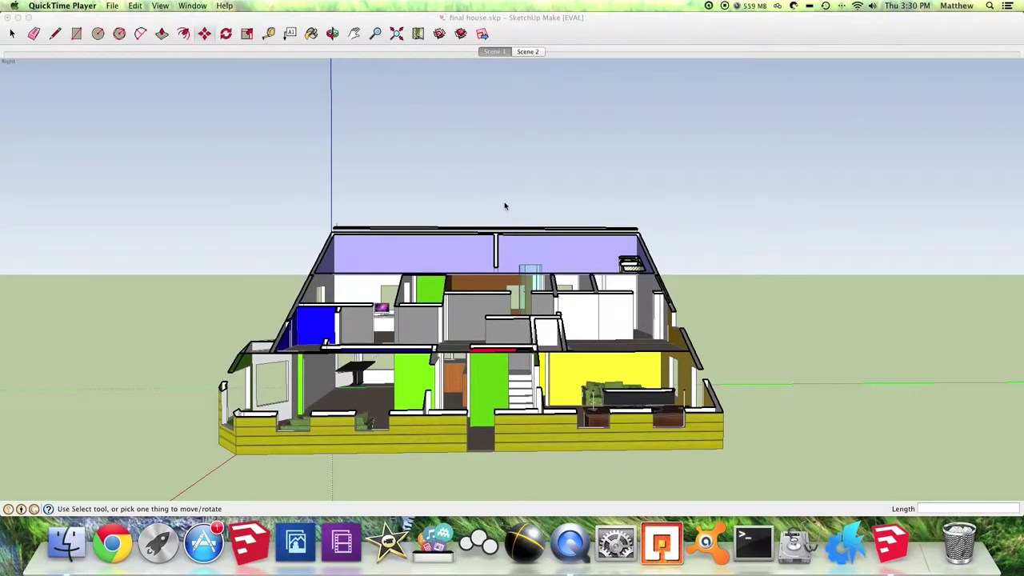
# - Bring SketchUp back to the front and play the scene animation from Scene 1
pyautogui.click(333, 34)
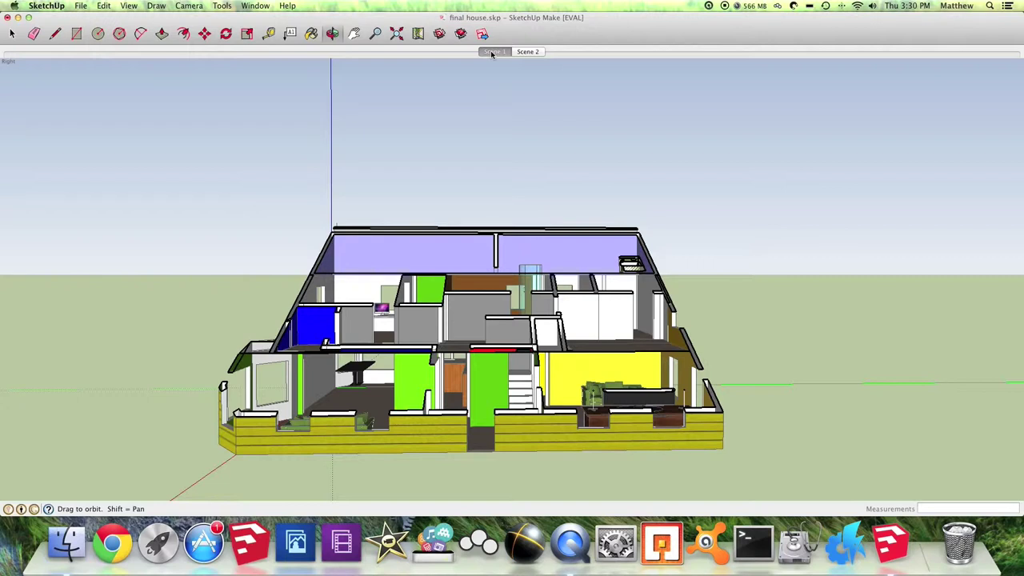
pyautogui.rightClick(492, 54)
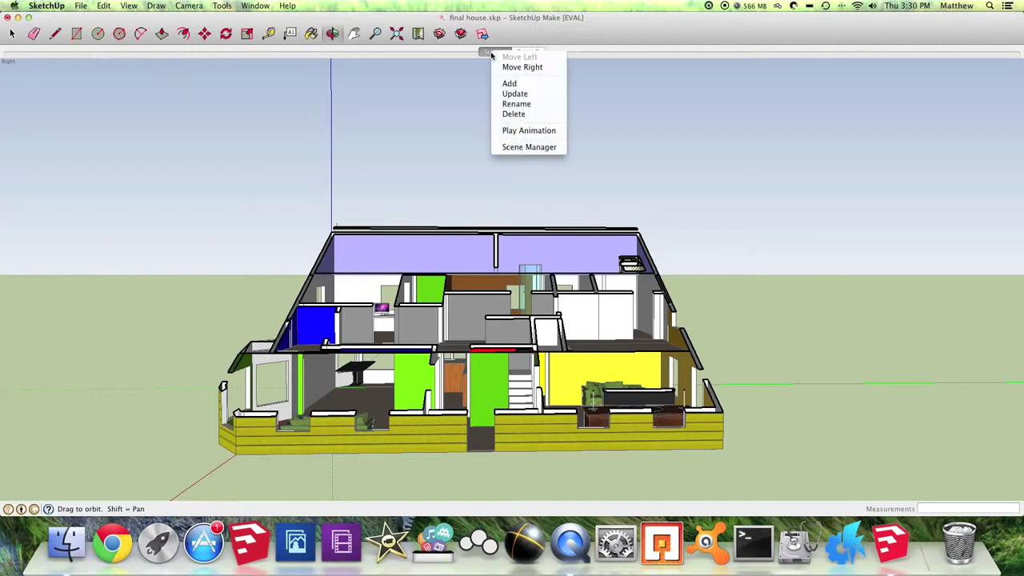
pyautogui.click(506, 132)
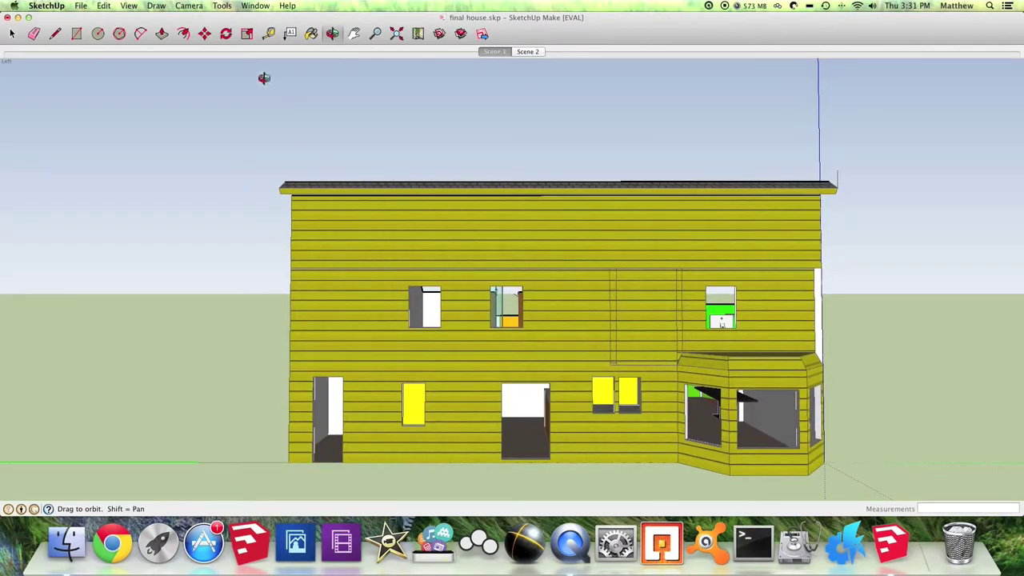
# - Place a new section plane on the side wall and push it into the house
pyautogui.click(222, 6)
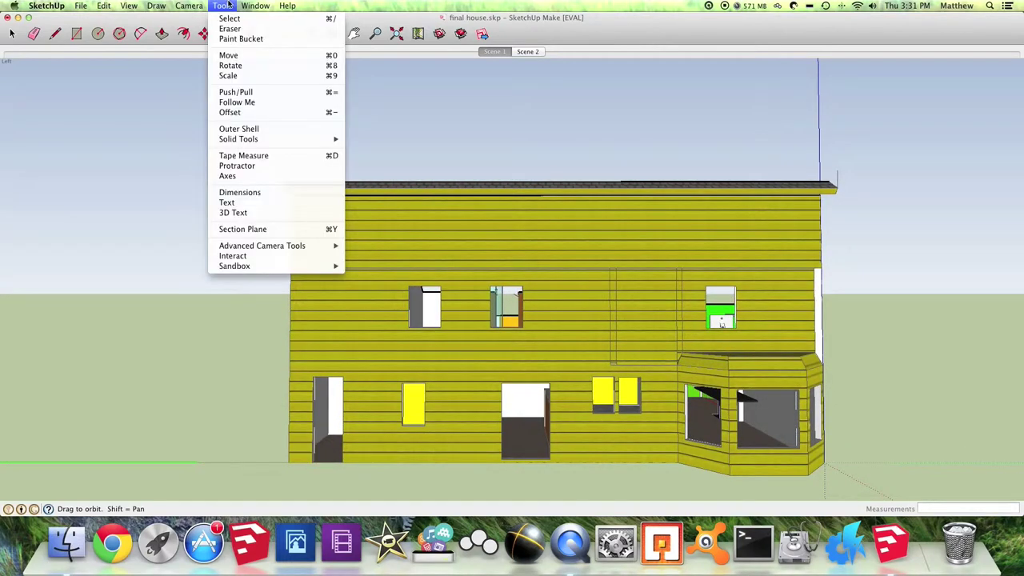
pyautogui.click(282, 229)
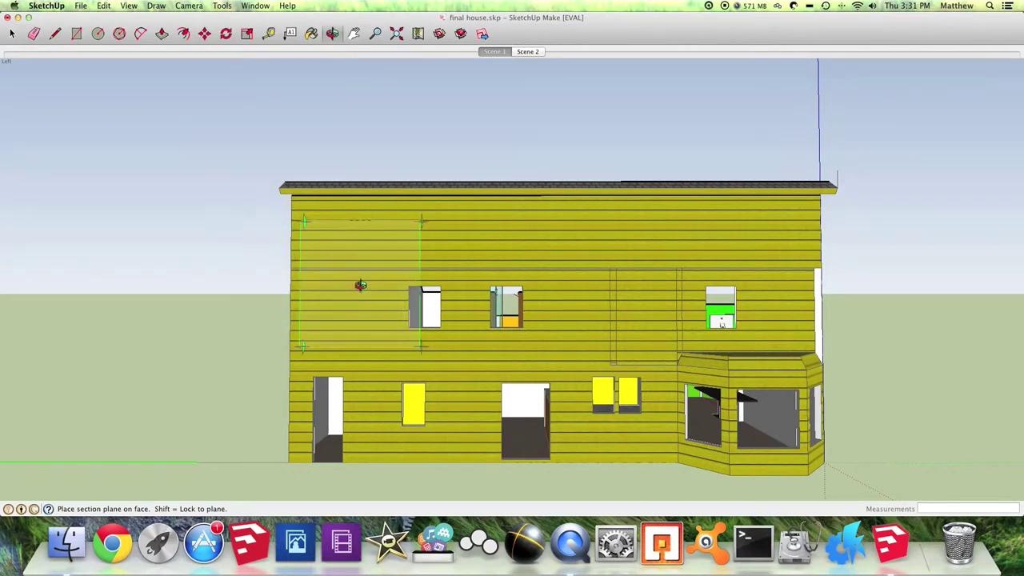
pyautogui.click(354, 285)
pyautogui.click(12, 34)
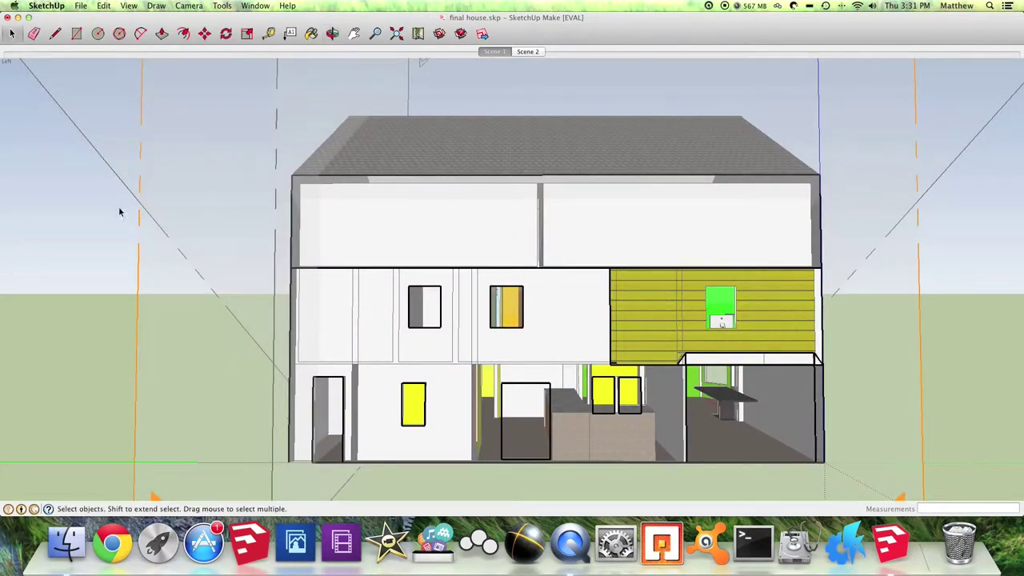
pyautogui.click(204, 34)
pyautogui.click(184, 340)
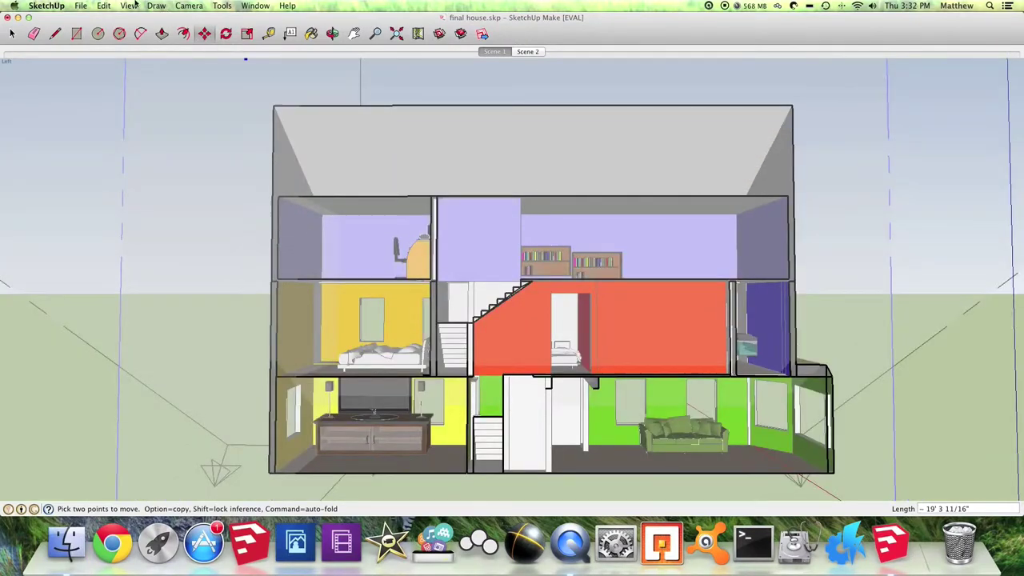
# - Hide the section planes and save this lengthwise cutaway as Scene 3
pyautogui.click(130, 5)
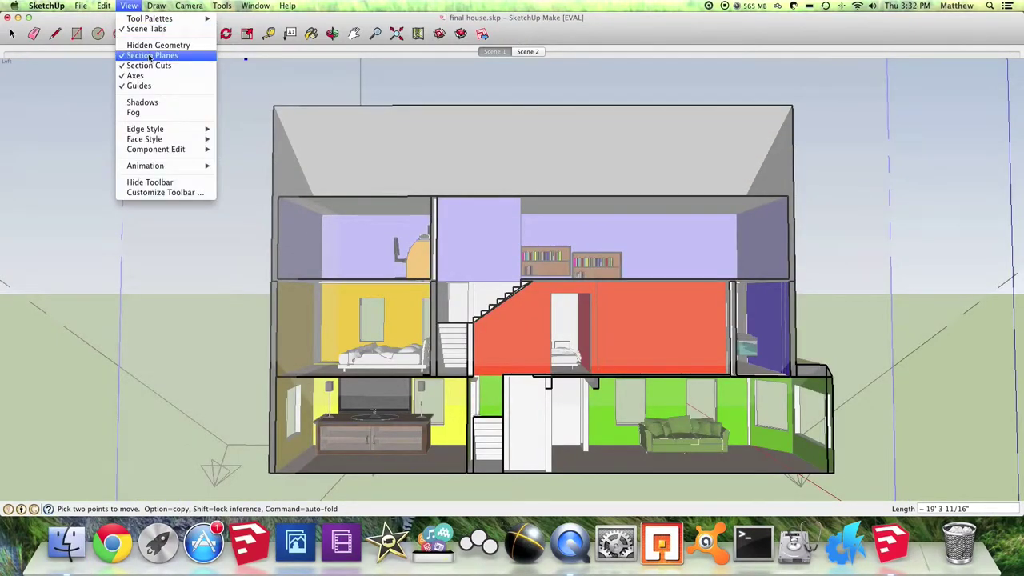
pyautogui.click(149, 56)
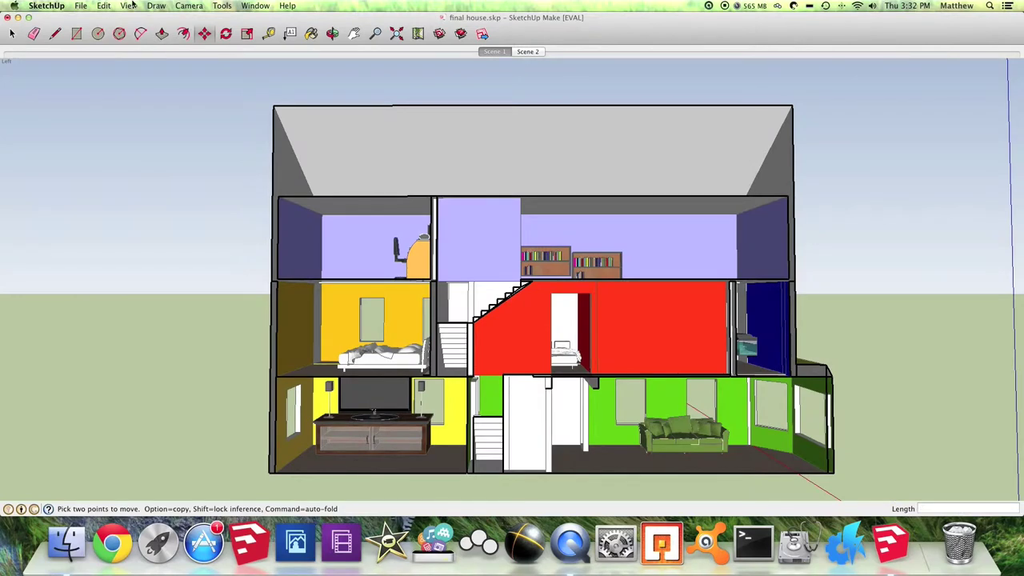
pyautogui.click(131, 6)
pyautogui.moveTo(177, 169)
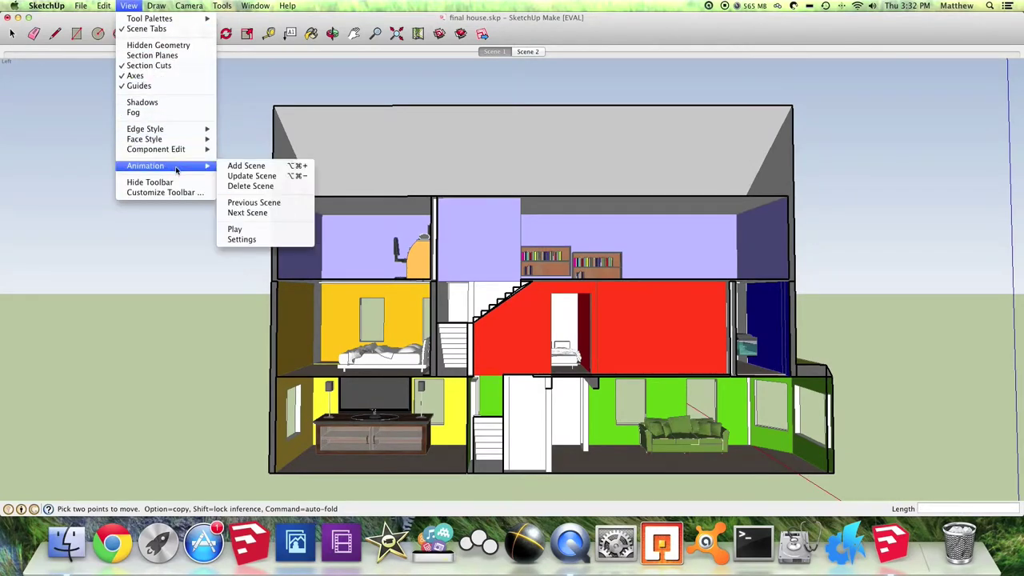
pyautogui.click(247, 167)
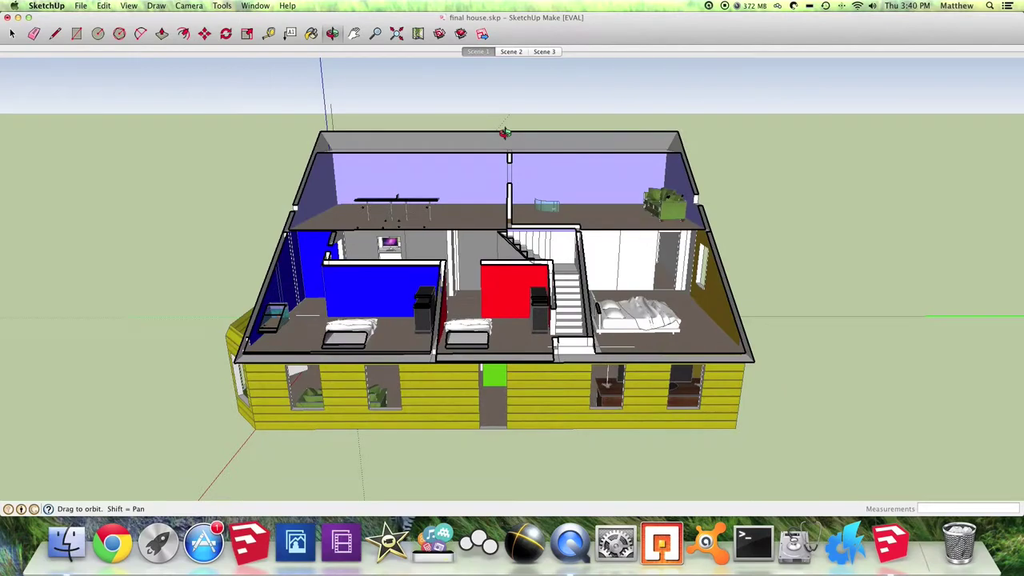
pyautogui.moveTo(498, 64); pyautogui.dragTo(505, 133)
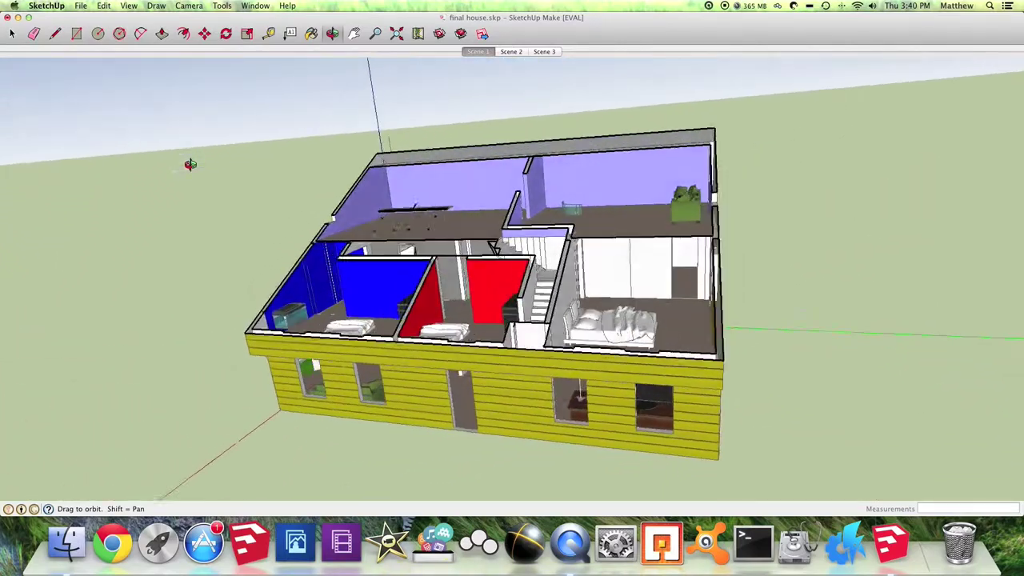
# - Orbit the cutaway house to an elevated, more frontal angle
pyautogui.moveTo(190, 164); pyautogui.dragTo(376, 106)
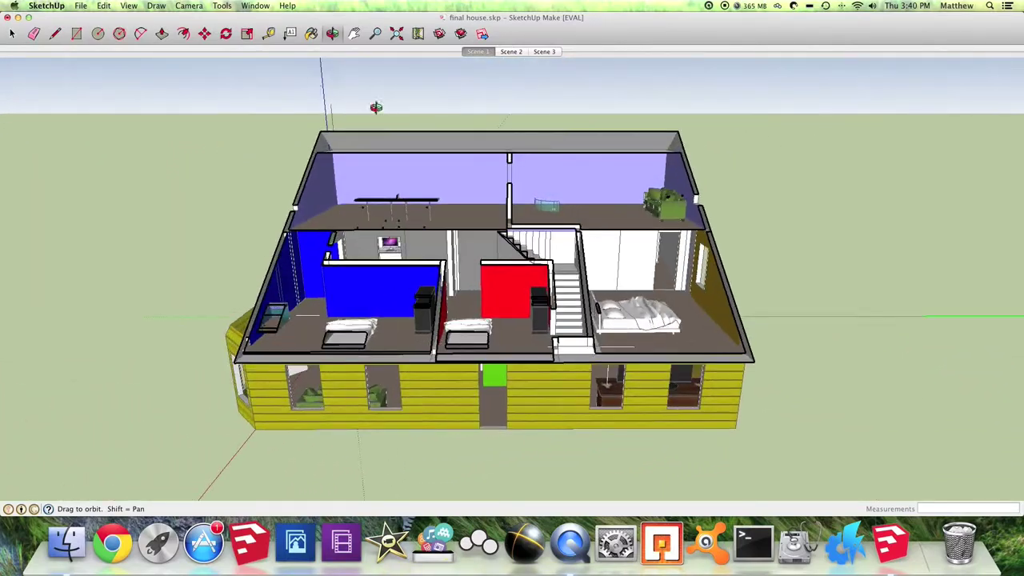
pyautogui.click(80, 6)
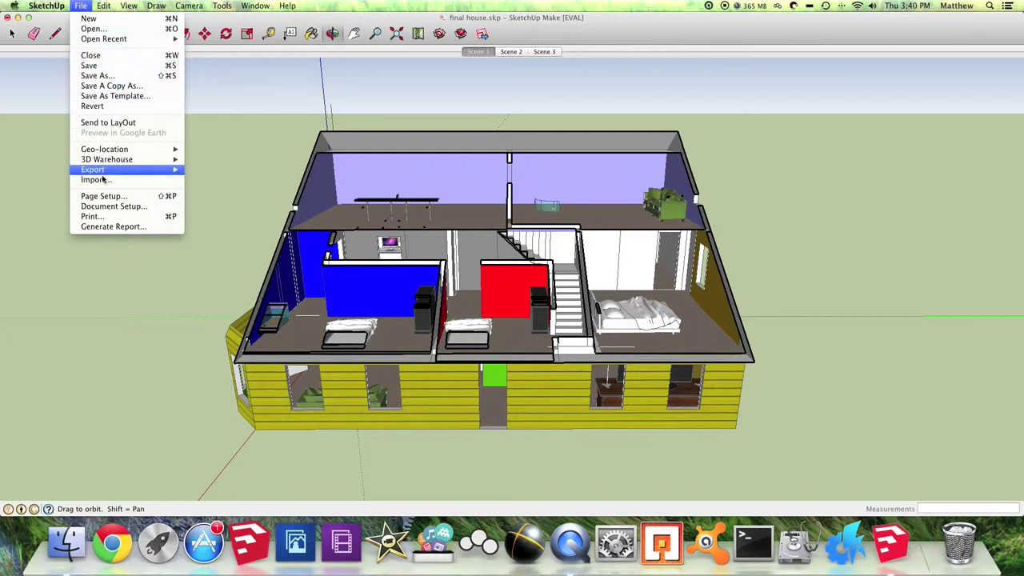
# - Export the animation as H.264 MP4 'final house' at 1080p Full HD, 30 fps
pyautogui.moveTo(109, 175)
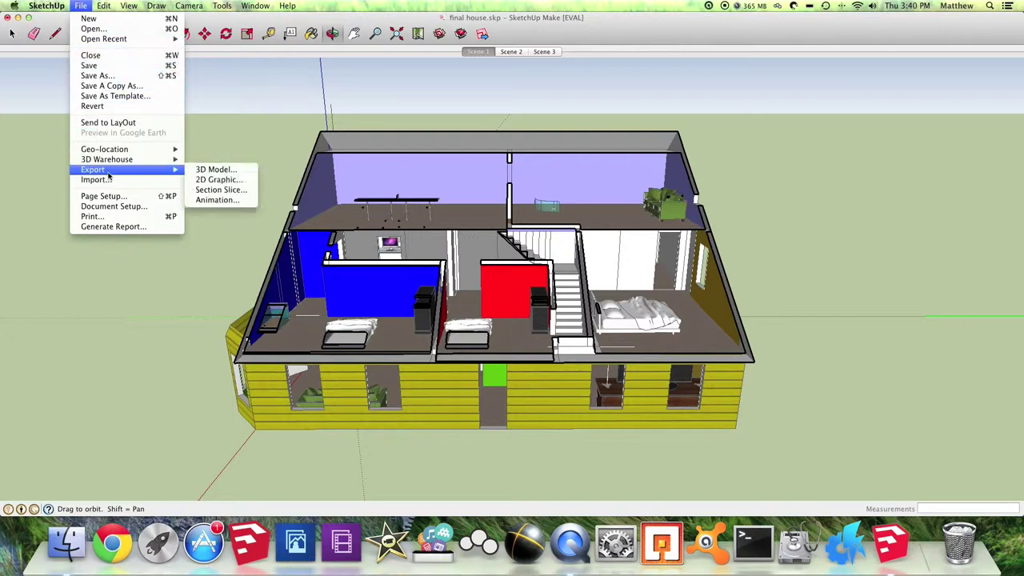
pyautogui.click(213, 200)
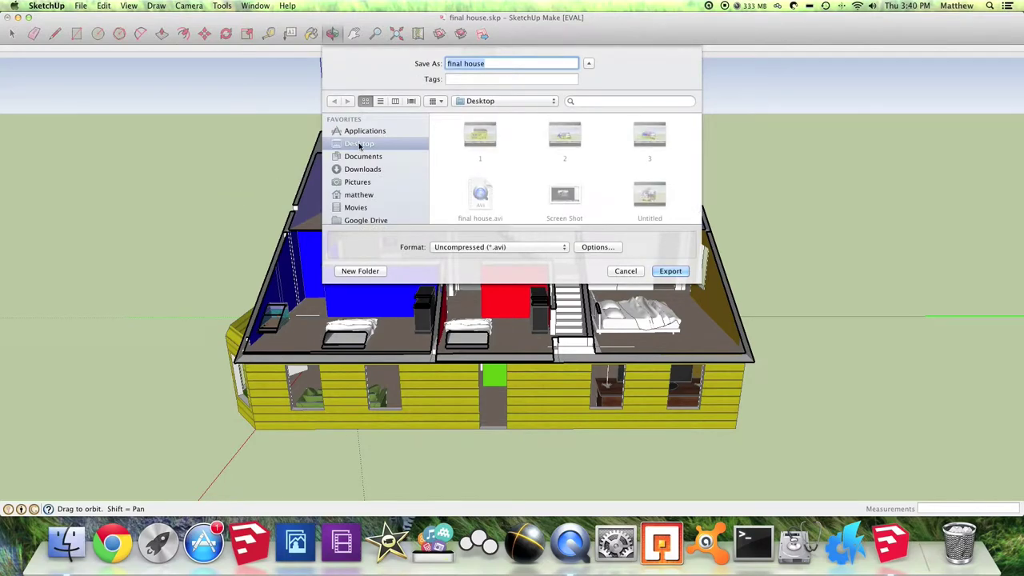
pyautogui.click(510, 247)
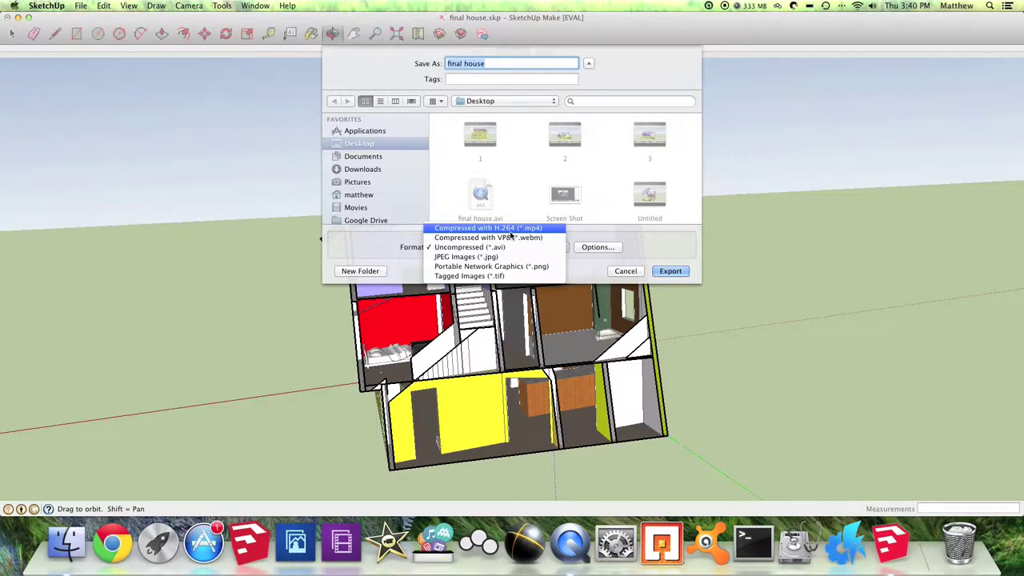
pyautogui.click(510, 229)
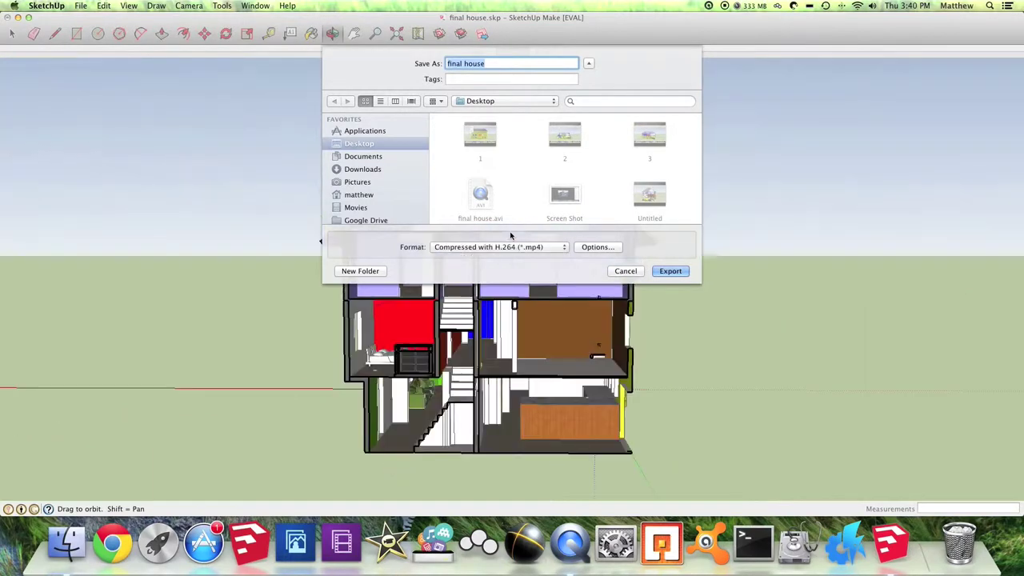
pyautogui.click(589, 247)
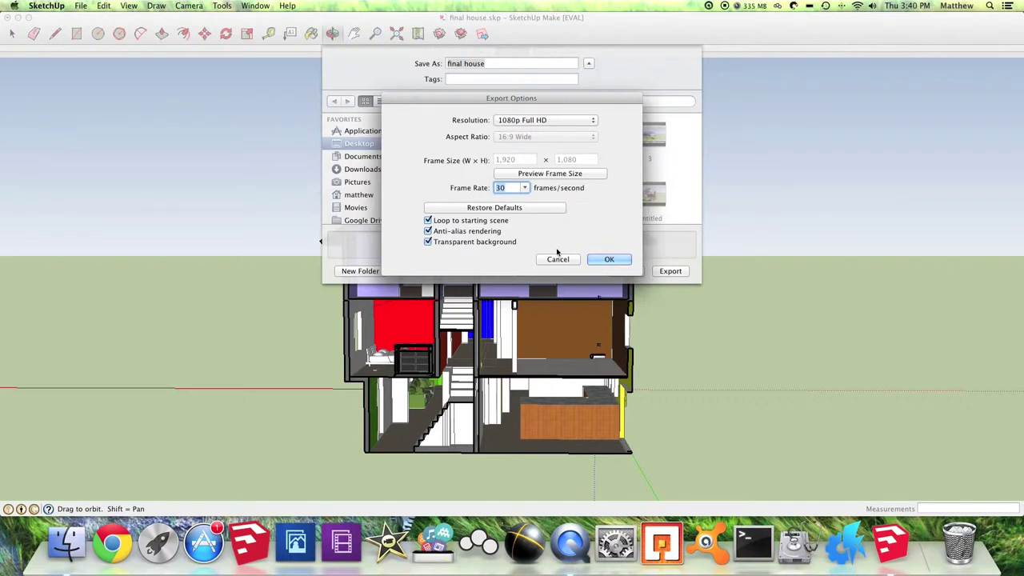
pyautogui.click(608, 260)
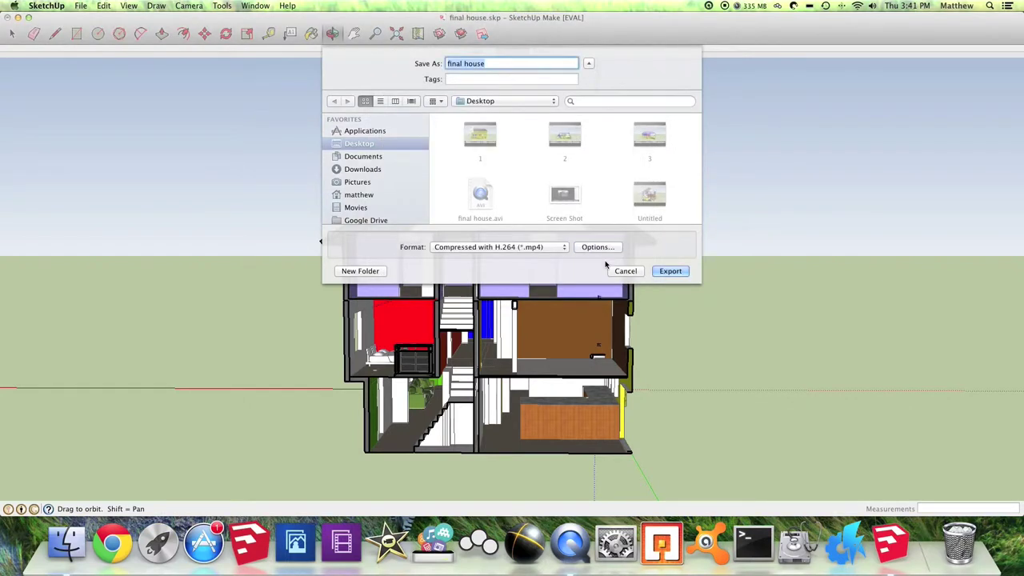
pyautogui.click(670, 271)
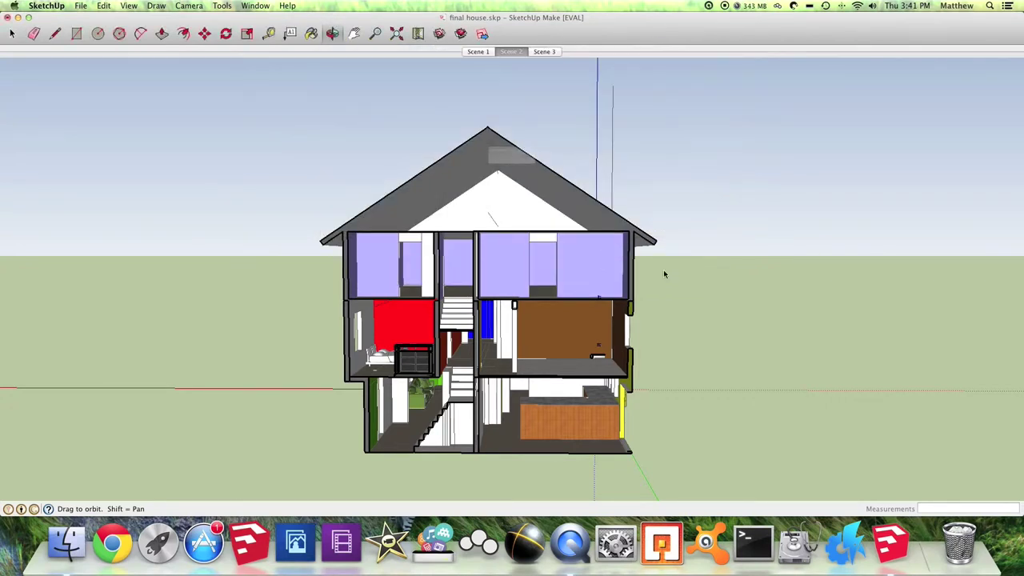